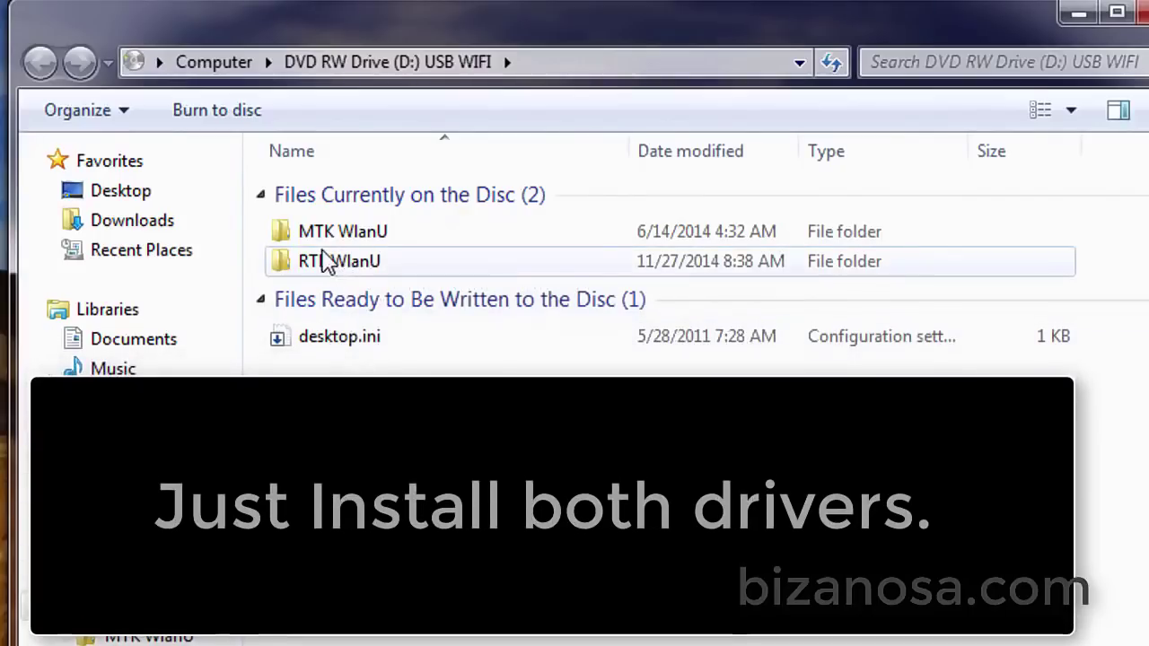
Run Setup.exe from the Windows folder inside RTL WlanU on the USB WIFI disc.
double_click(323, 260)
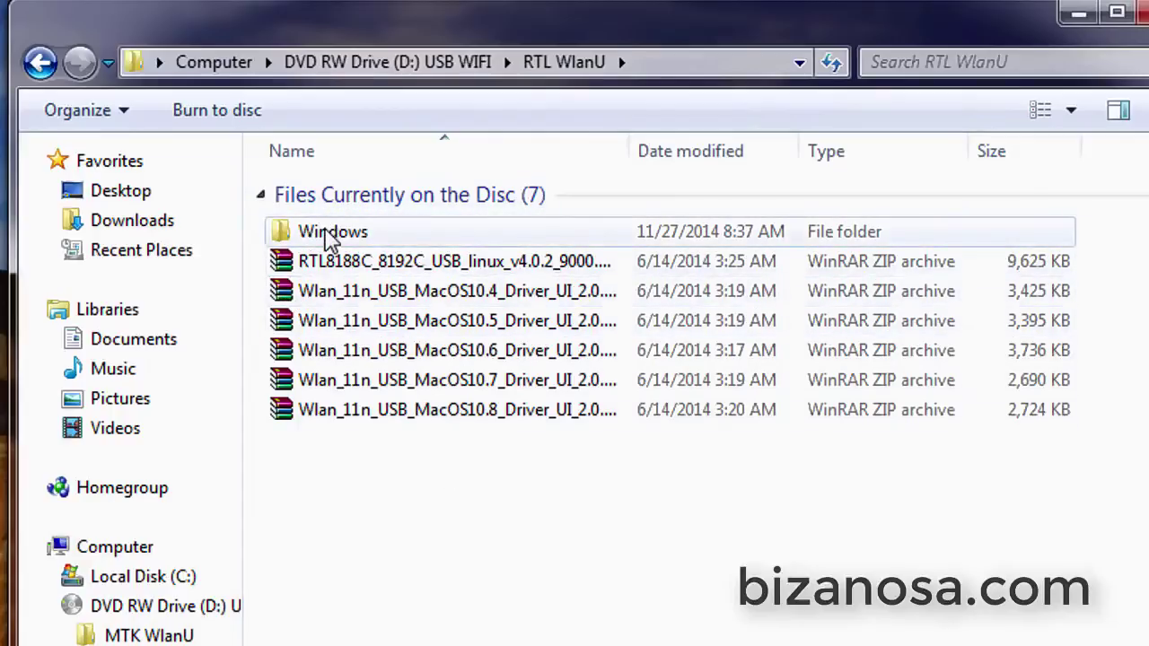
double_click(330, 235)
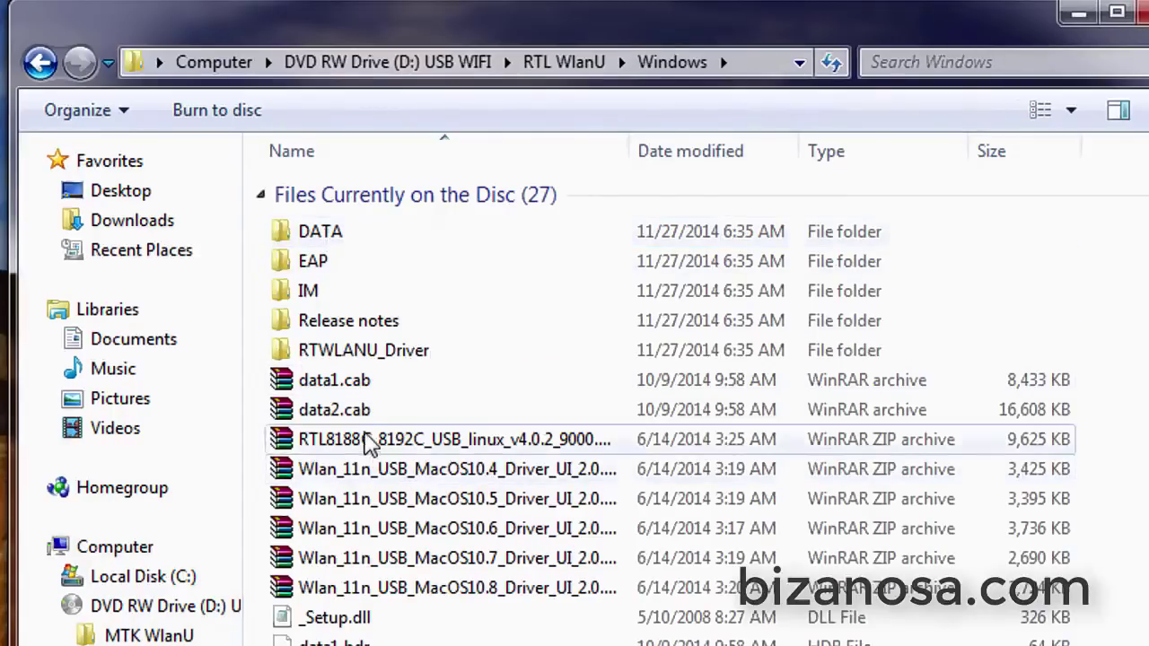
scroll(364, 422, "down", 3)
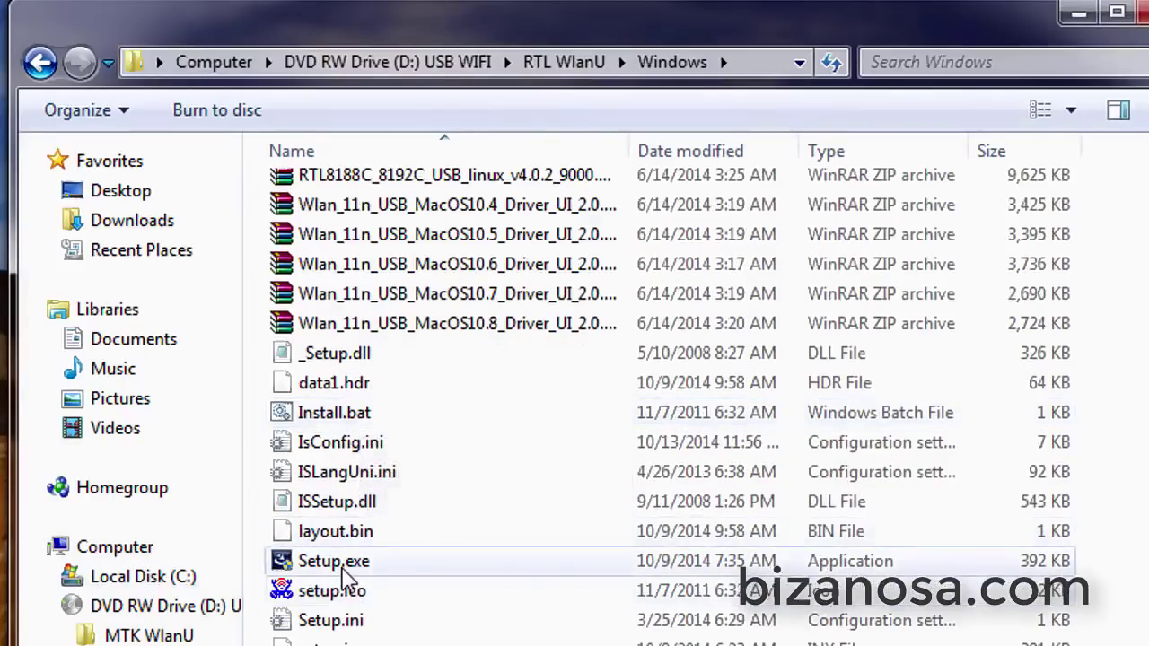
double_click(344, 575)
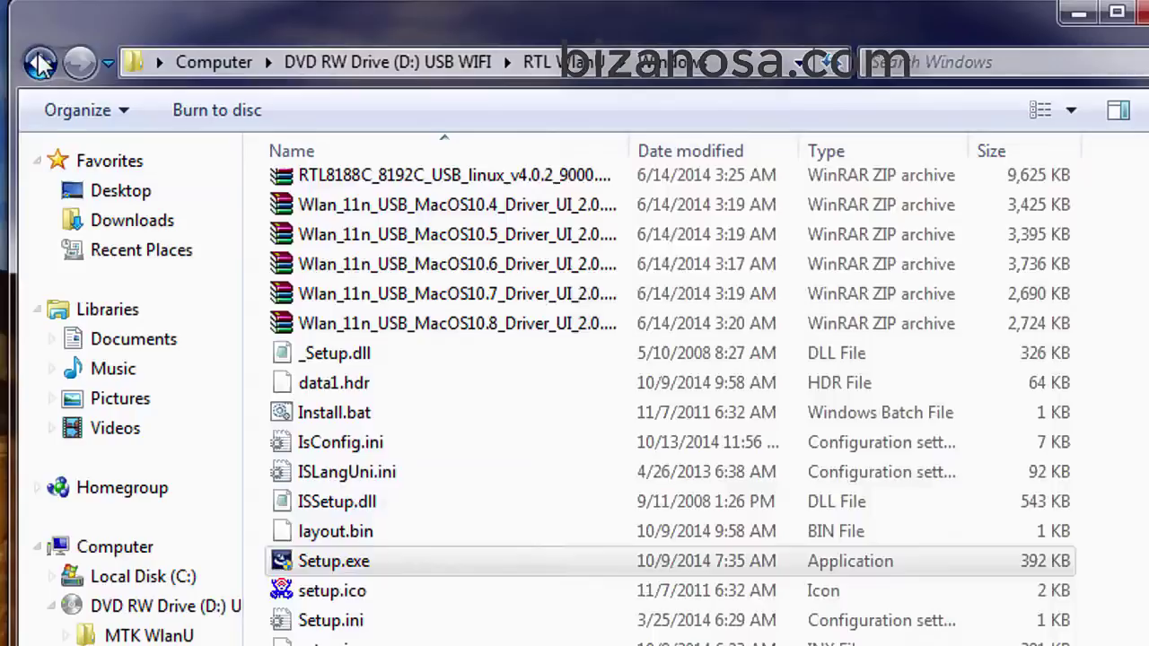
Return to the root of the USB WIFI disc and open the MTK WlanU folder.
left_click(40, 62)
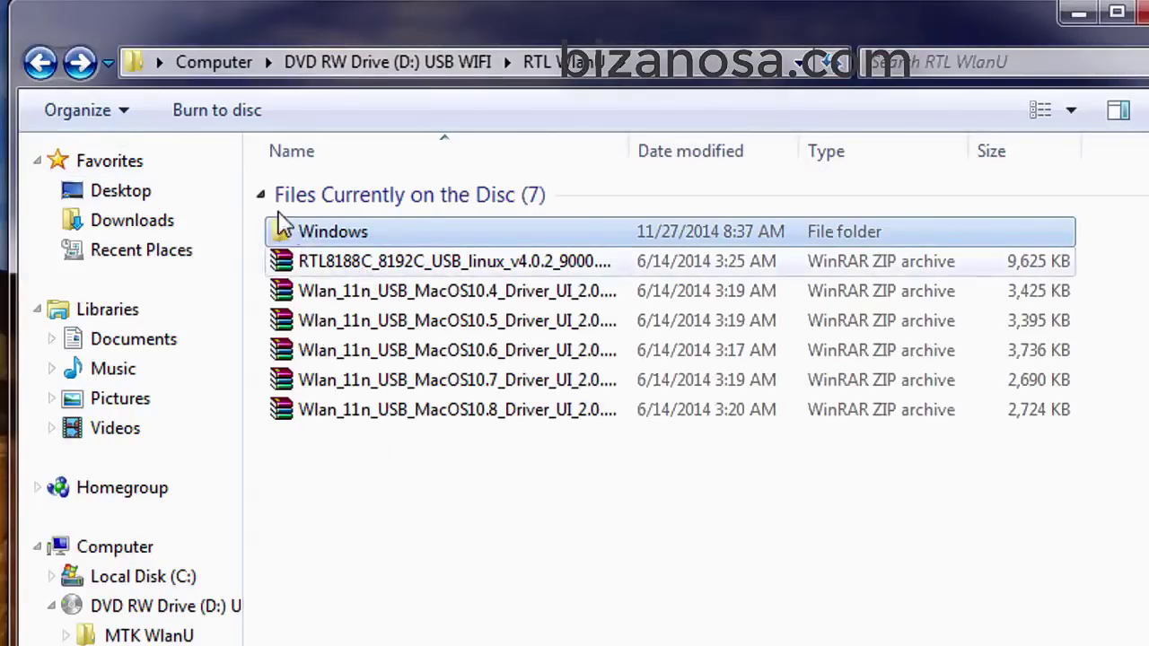
left_click(43, 65)
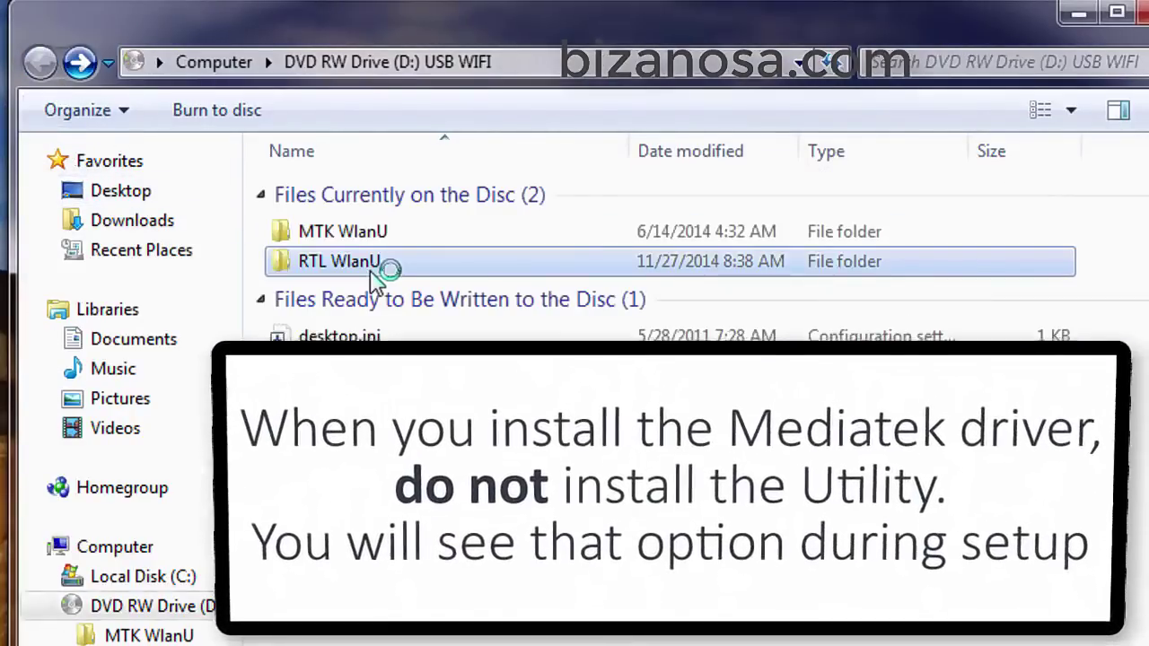
double_click(352, 229)
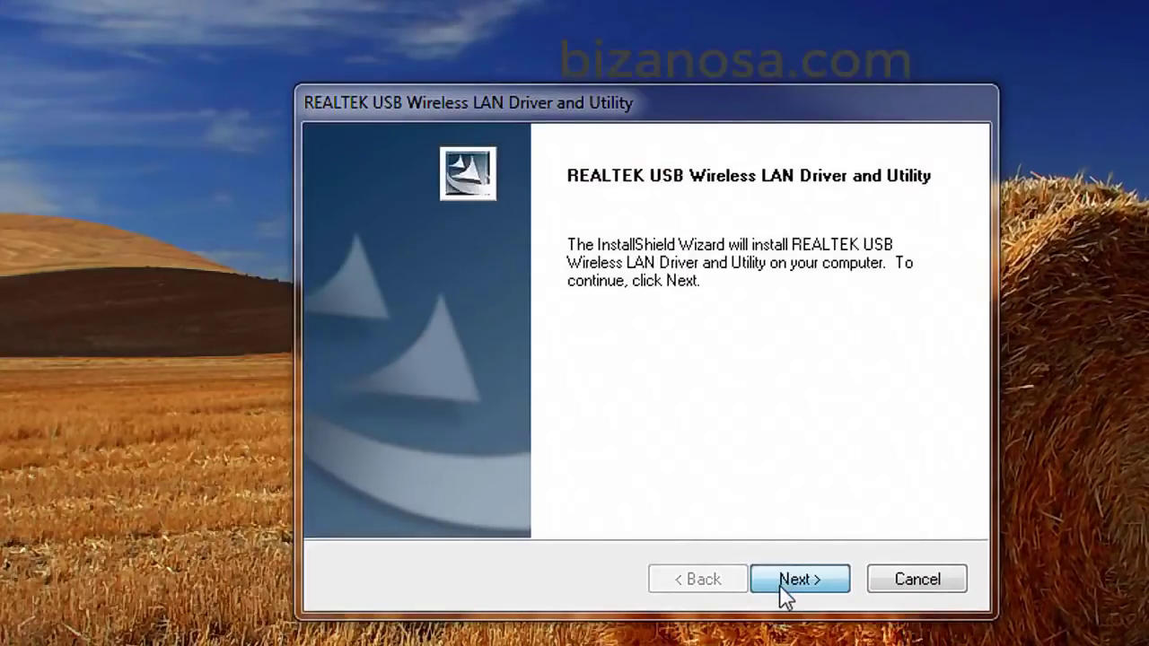
Proceed with installing the REALTEK USB Wireless LAN Driver and Utility.
left_click(783, 586)
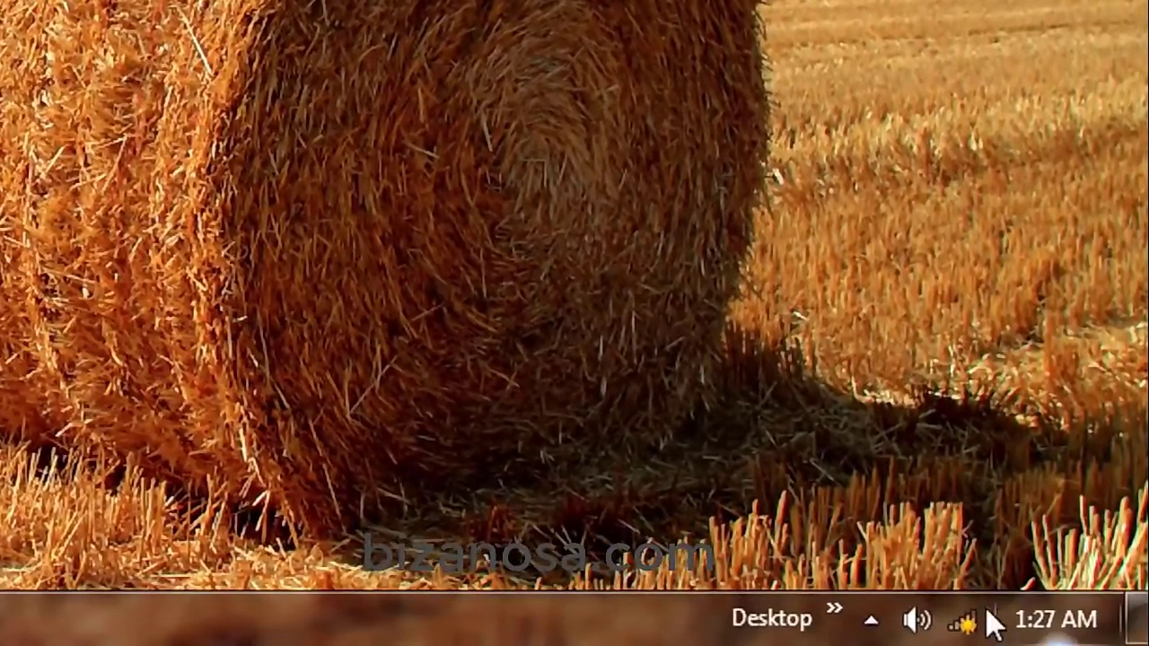
left_click(970, 626)
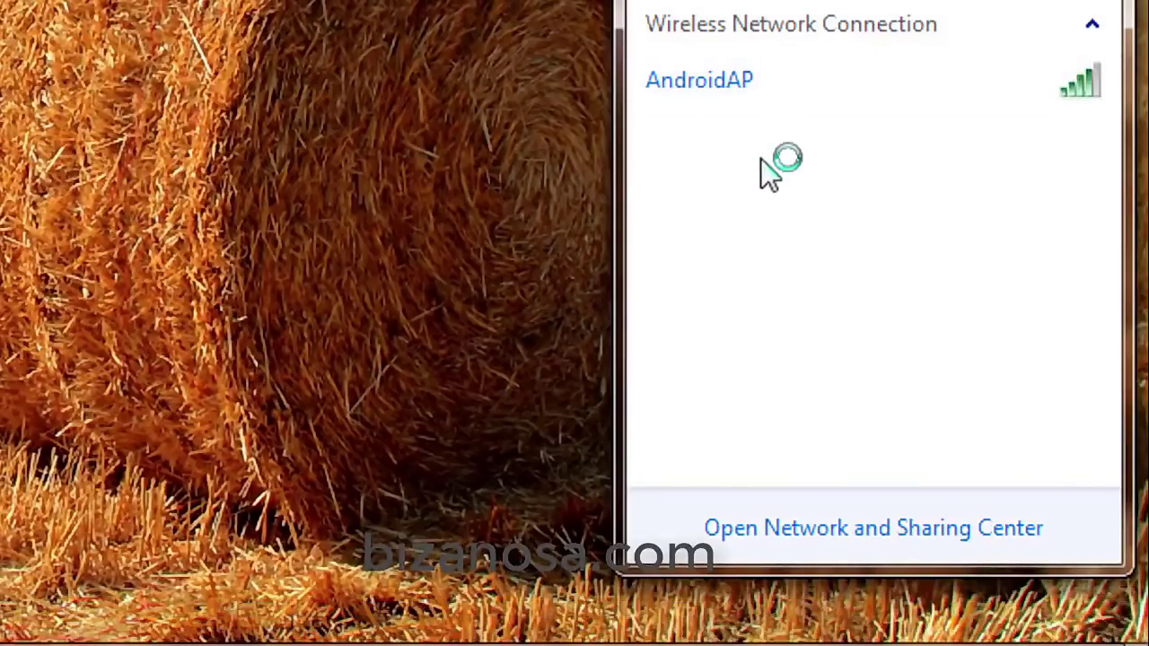
left_click(764, 79)
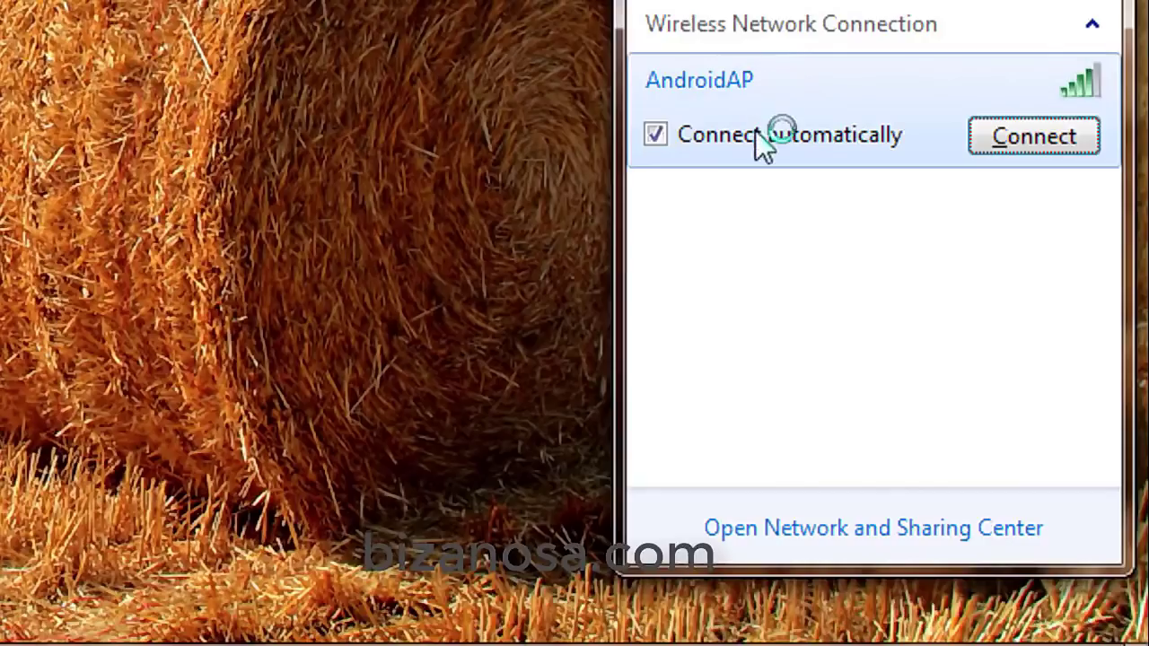
left_click(1055, 138)
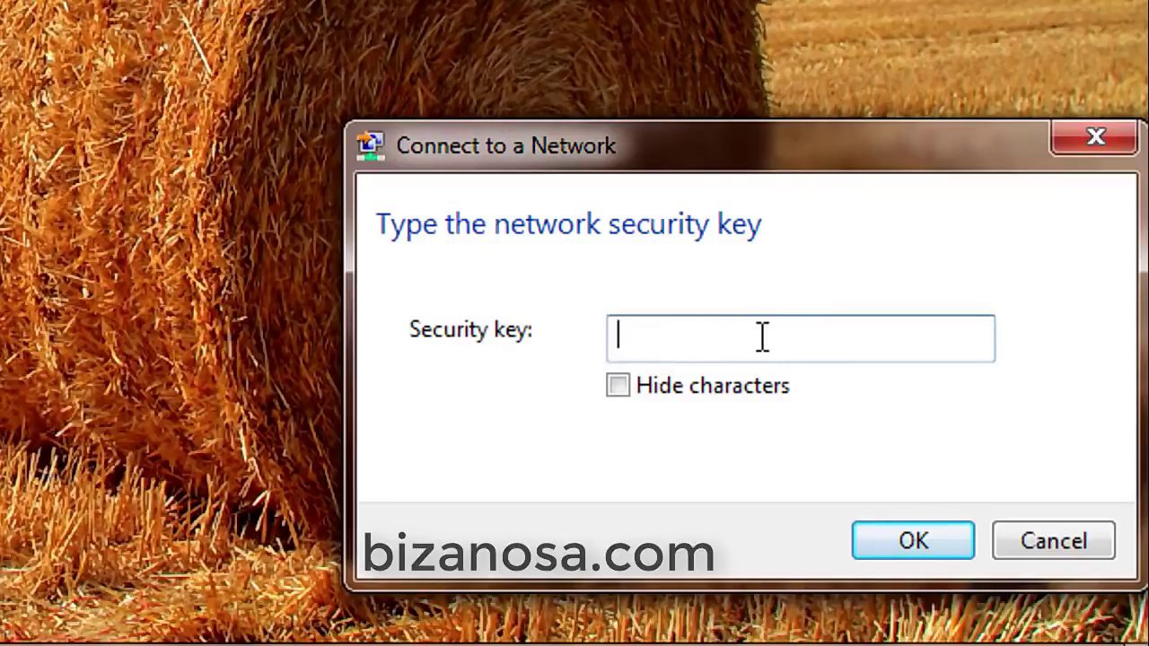
left_click(1051, 547)
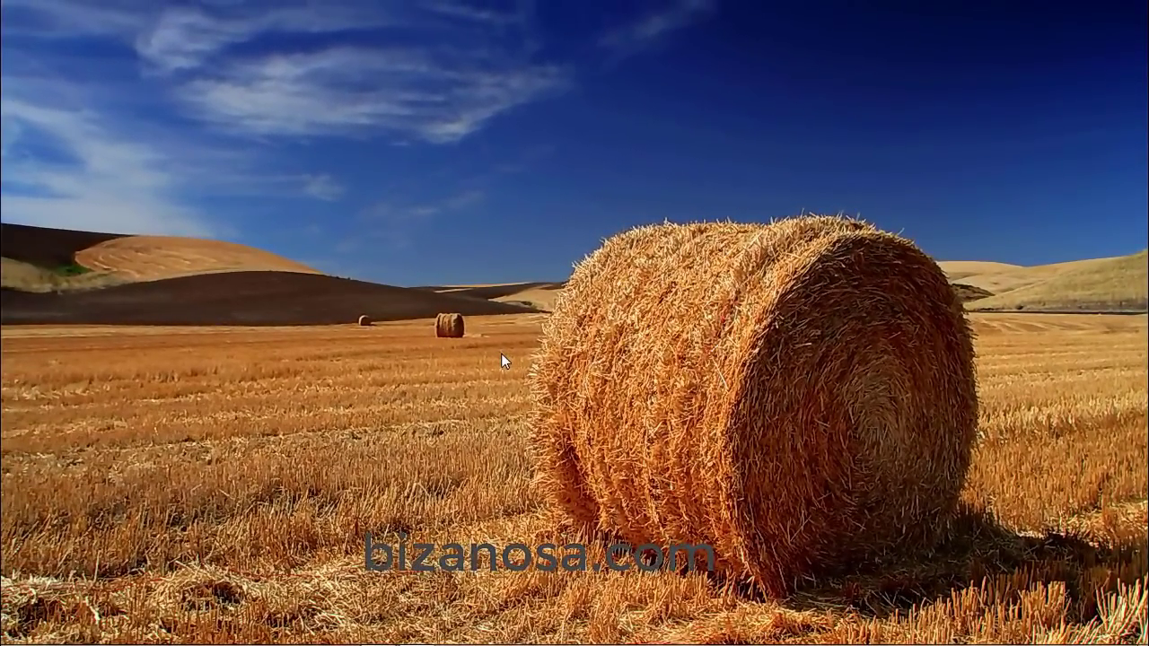
Check the list of available wireless networks repeatedly, closing it after each check.
left_click(1114, 639)
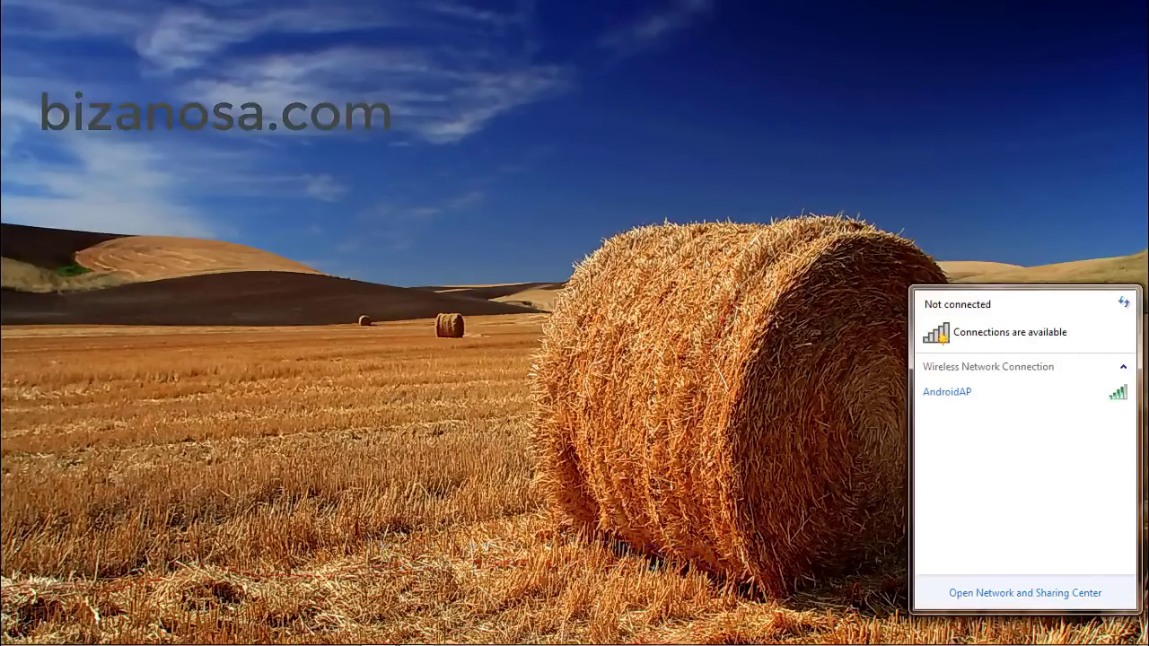
mouse_move(1011, 641)
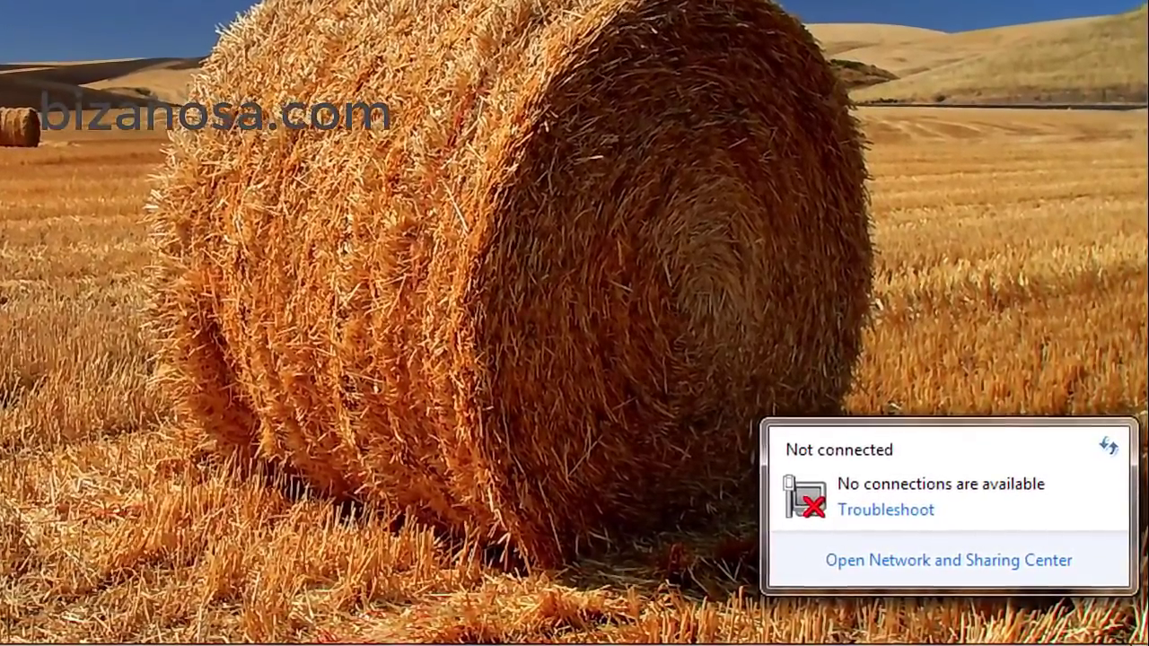
left_click(710, 546)
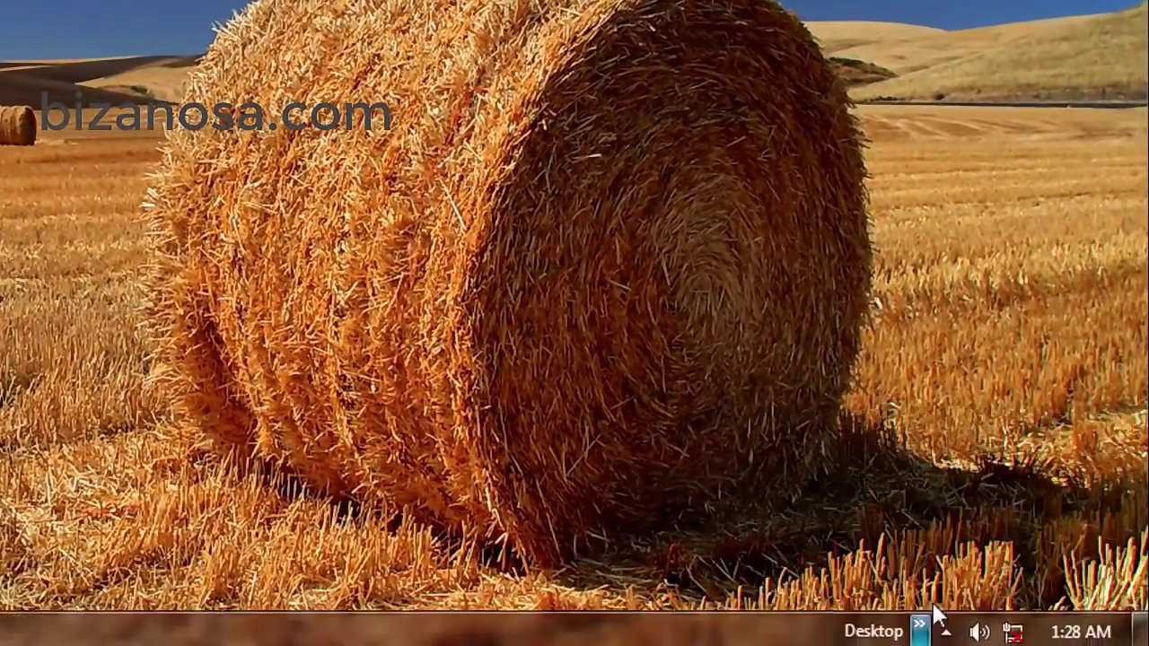
left_click(1013, 631)
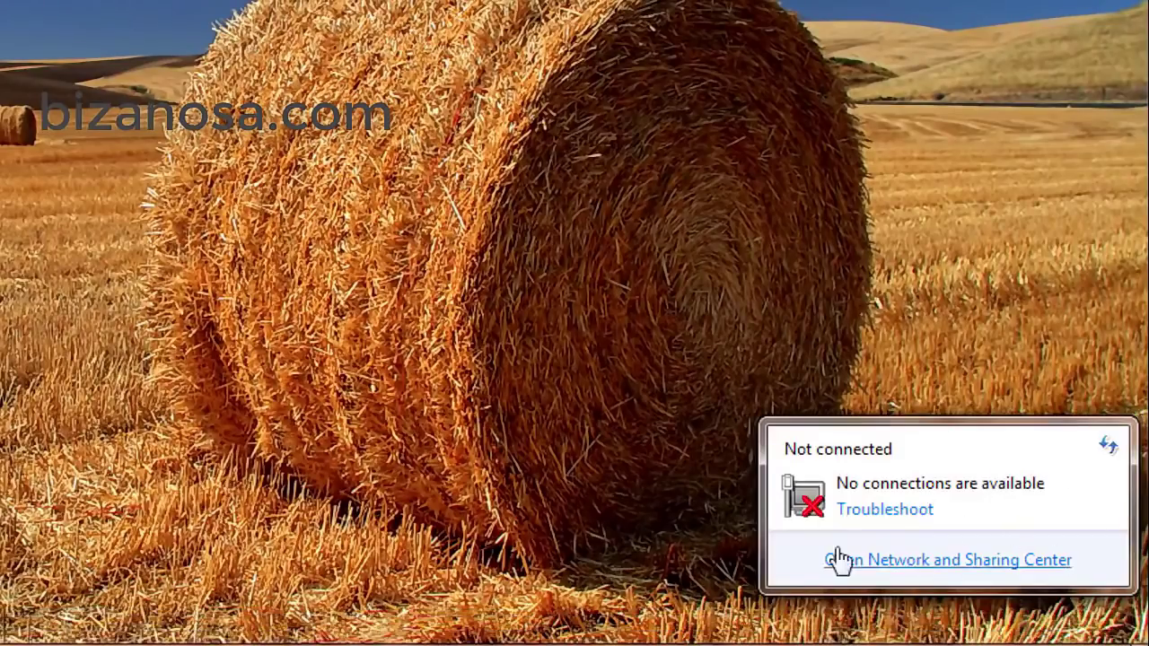
left_click(585, 330)
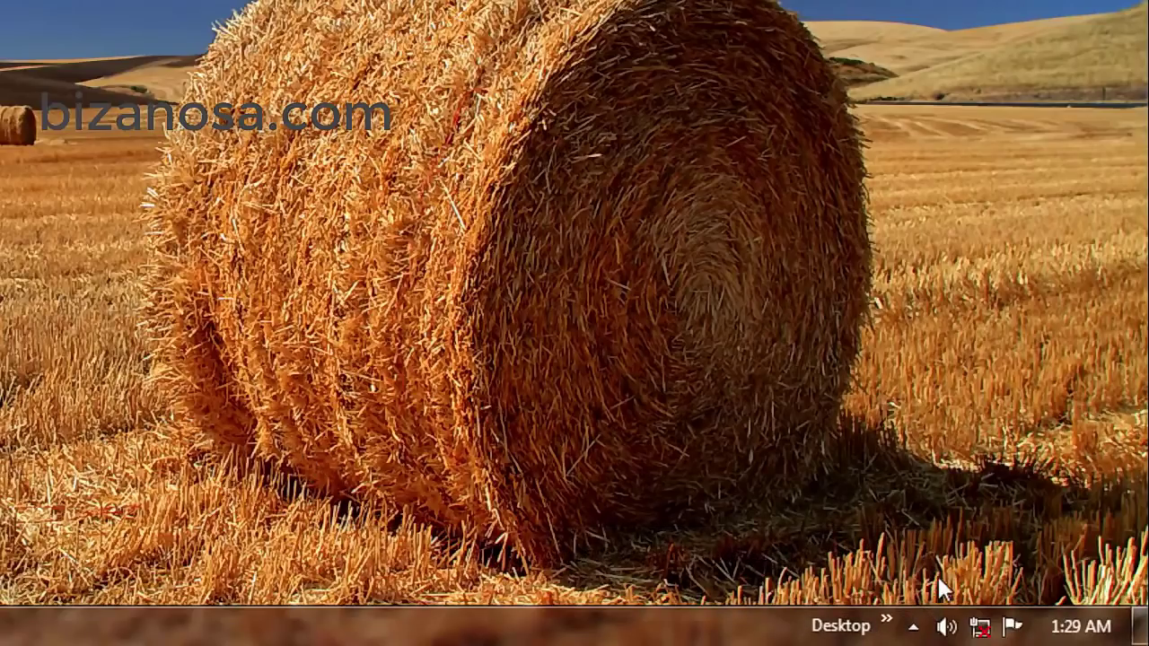
left_click(981, 627)
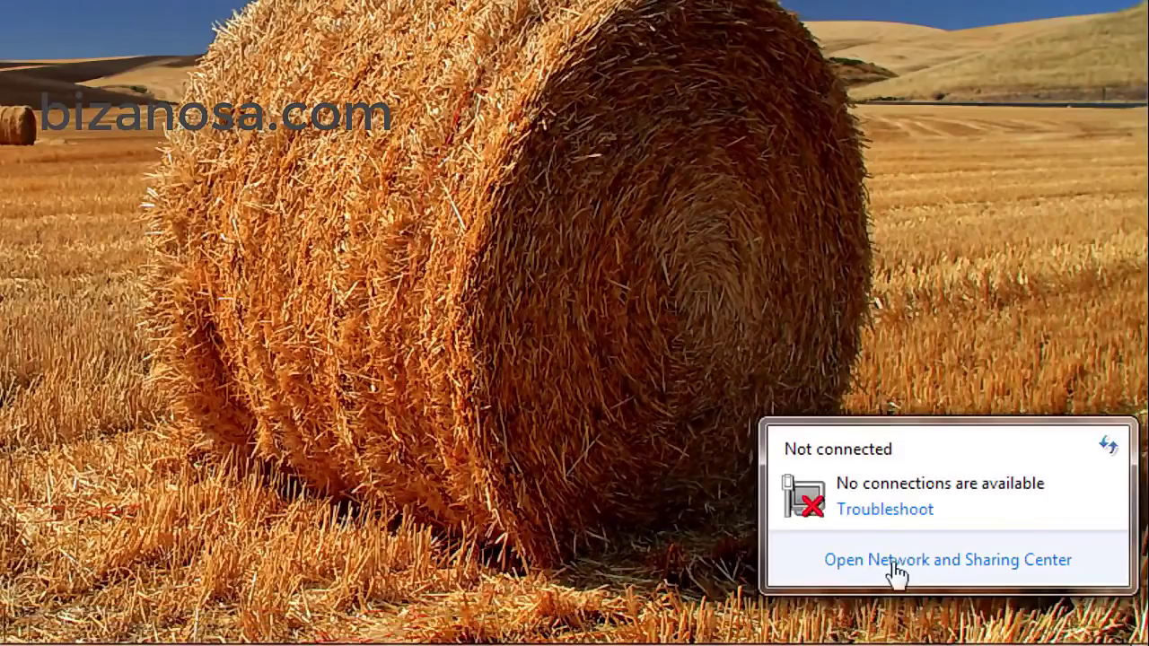
left_click(875, 321)
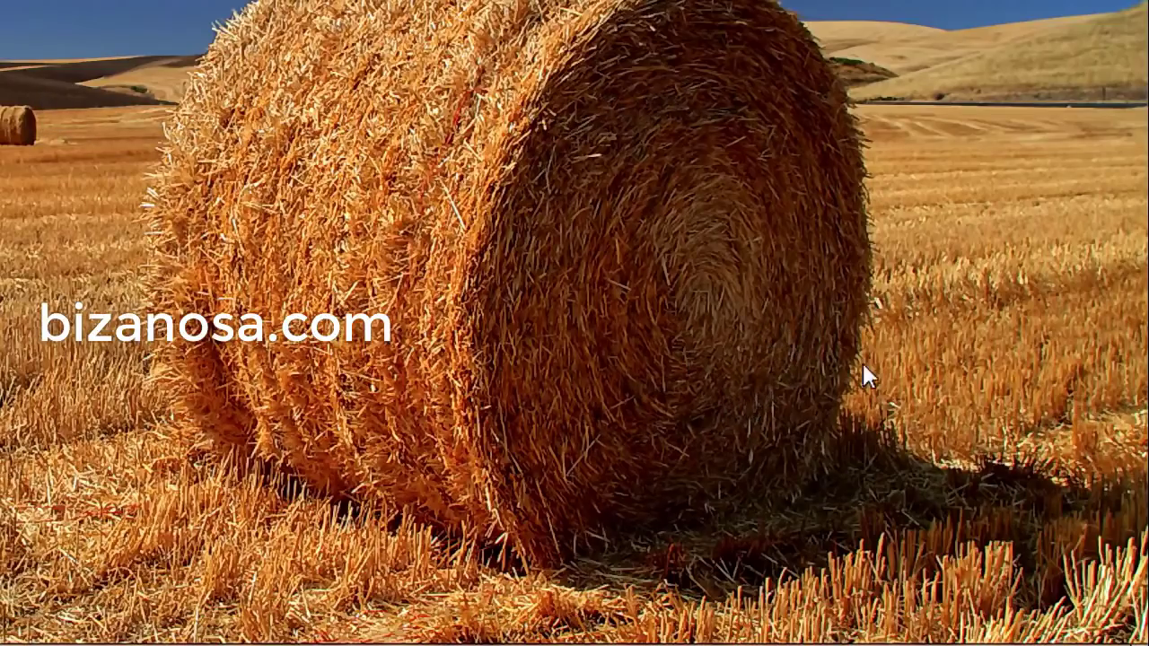
mouse_move(966, 643)
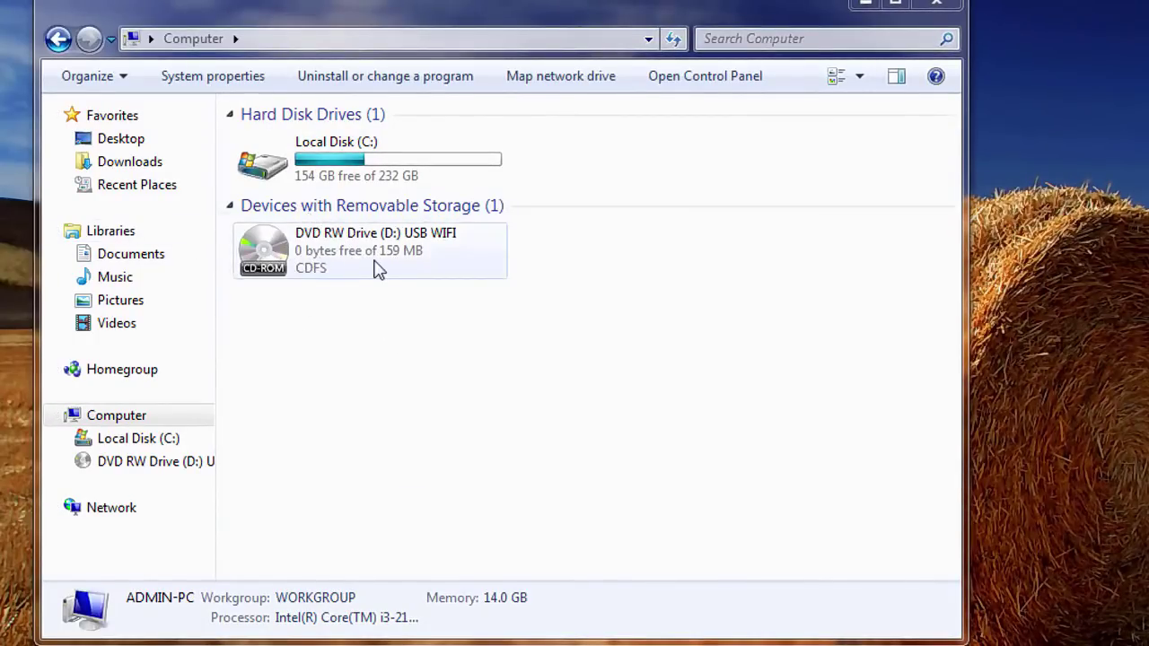
Browse the USB WIFI disc to the Windows folder inside RTL WlanU and locate Setup.exe.
double_click(308, 261)
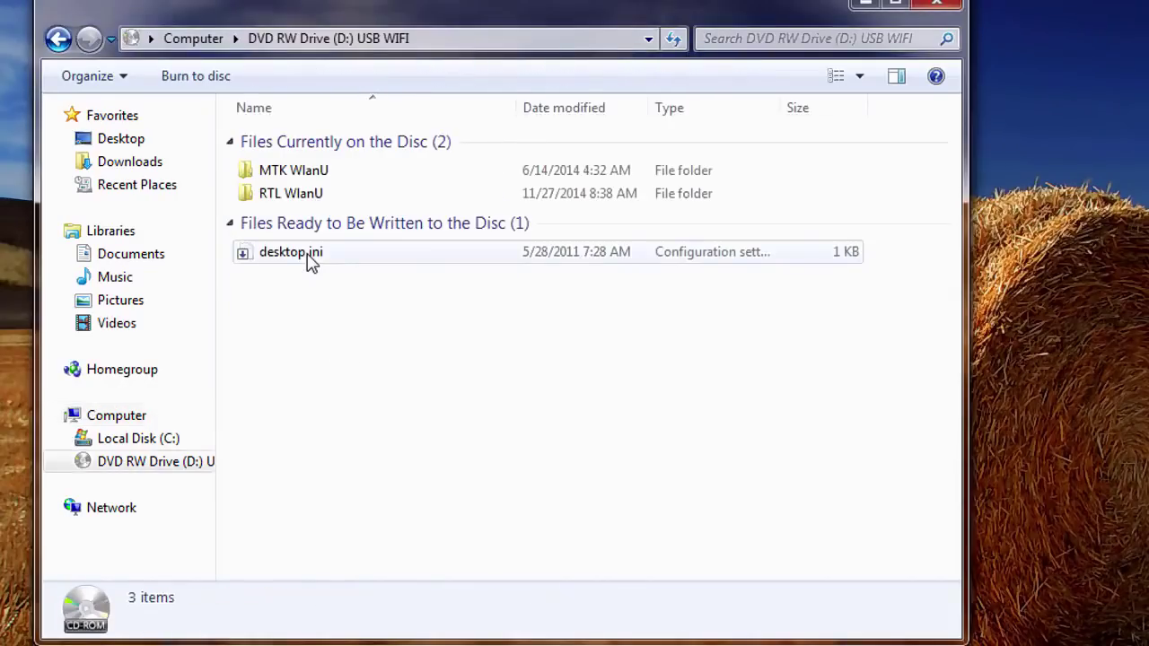
double_click(290, 196)
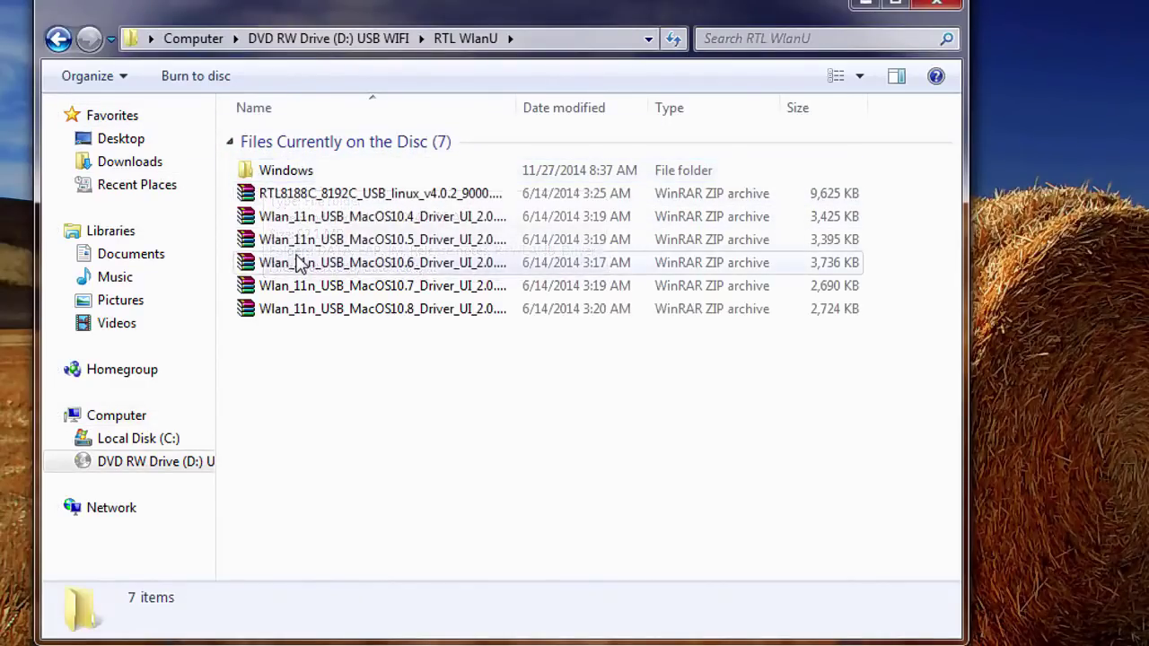
double_click(290, 174)
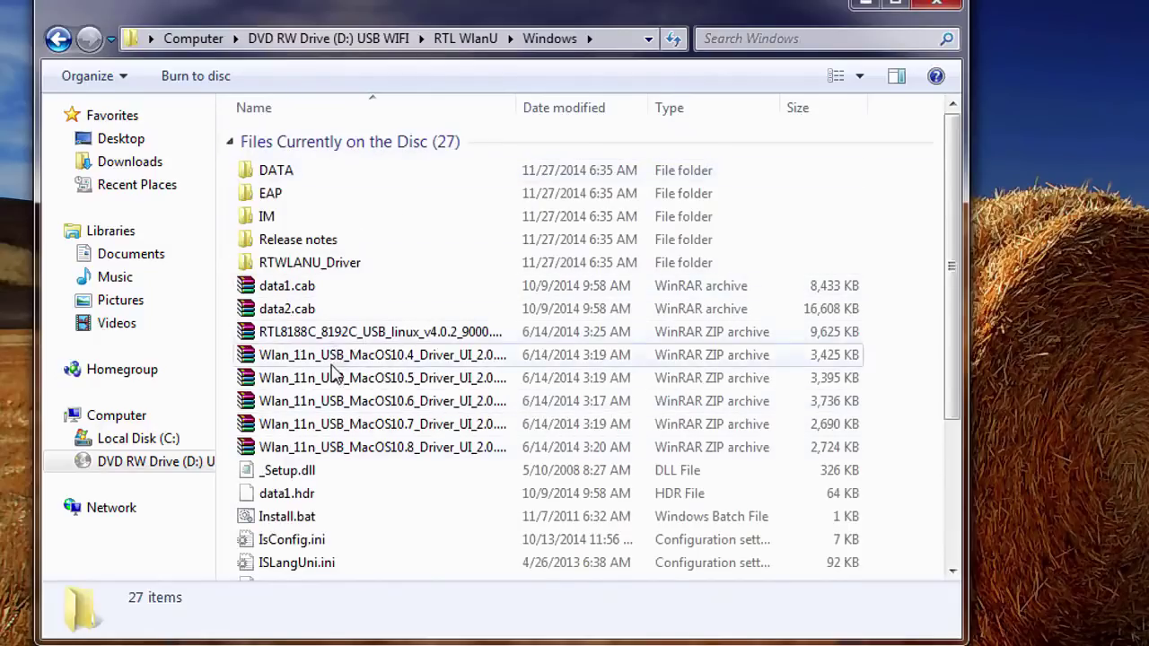
scroll(337, 449, "down", 3)
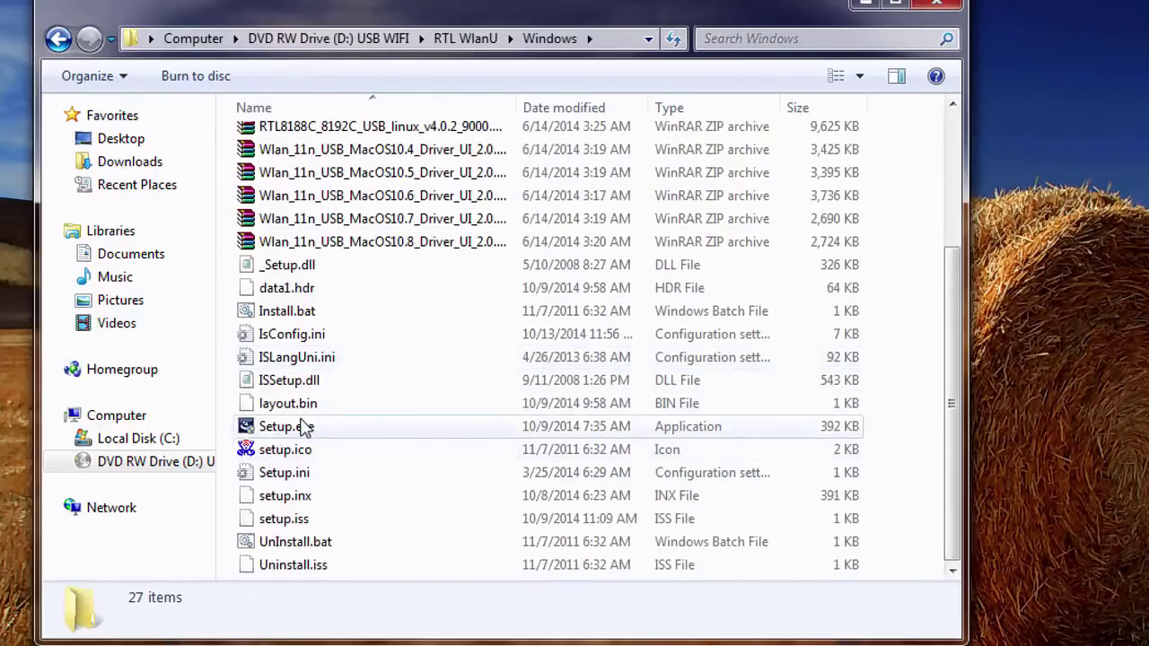
Go back to the disc root and run IS_Setup_ICS_081414_1.5.38.101.exe from the windows folder inside MTK WlanU.
left_click(61, 43)
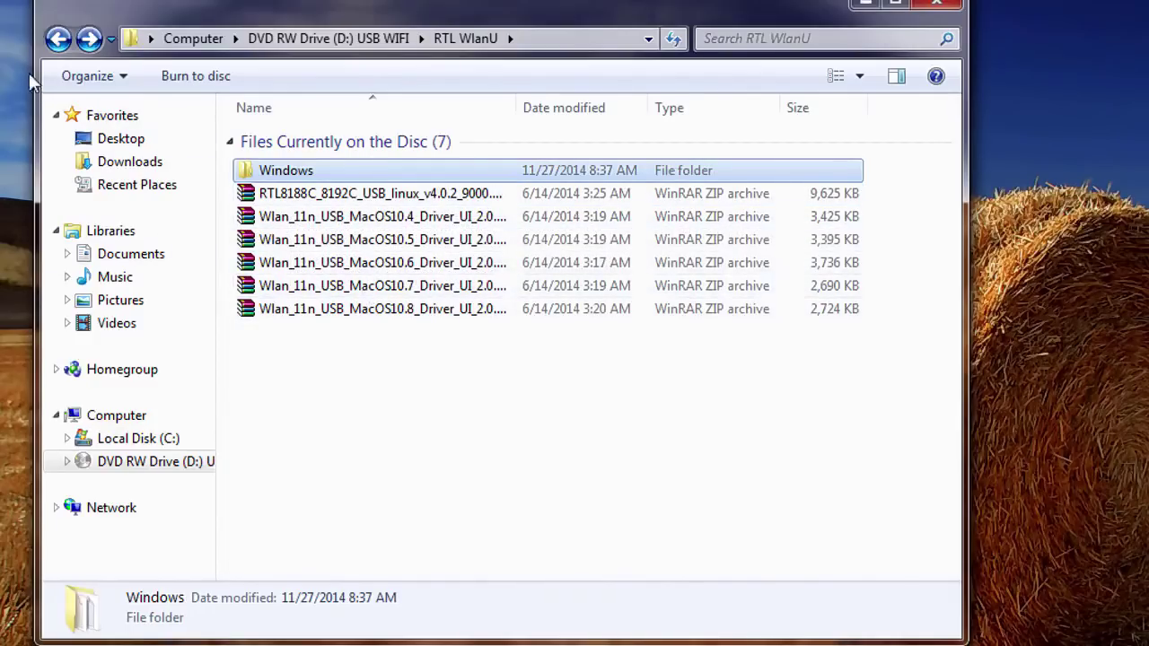
left_click(57, 39)
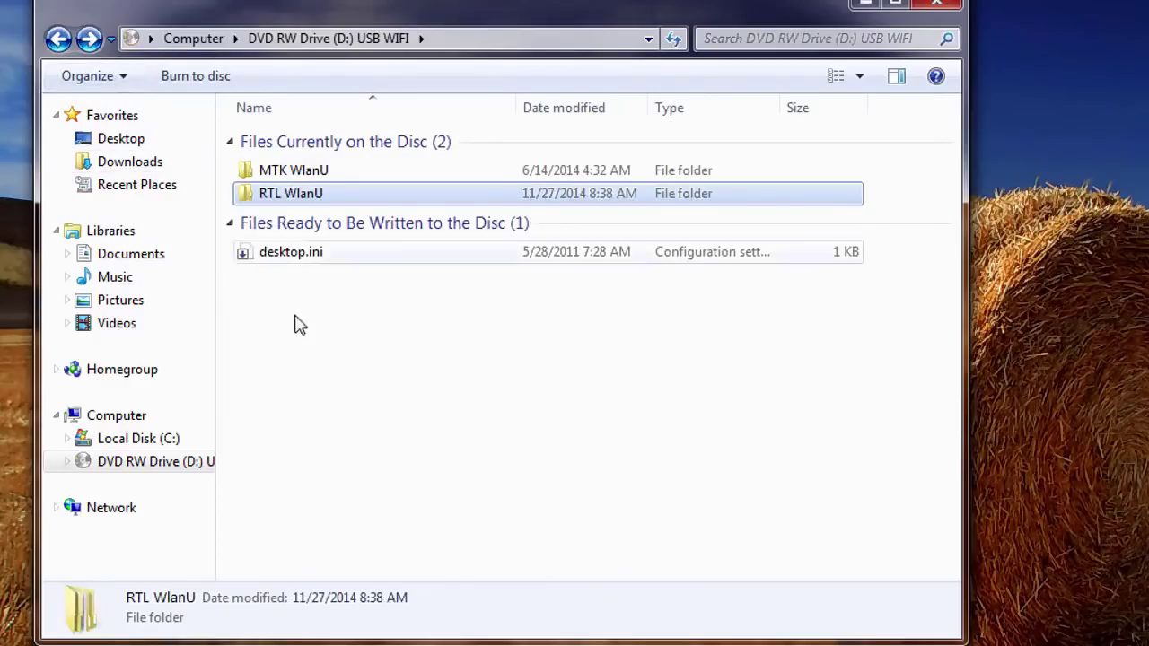
double_click(286, 172)
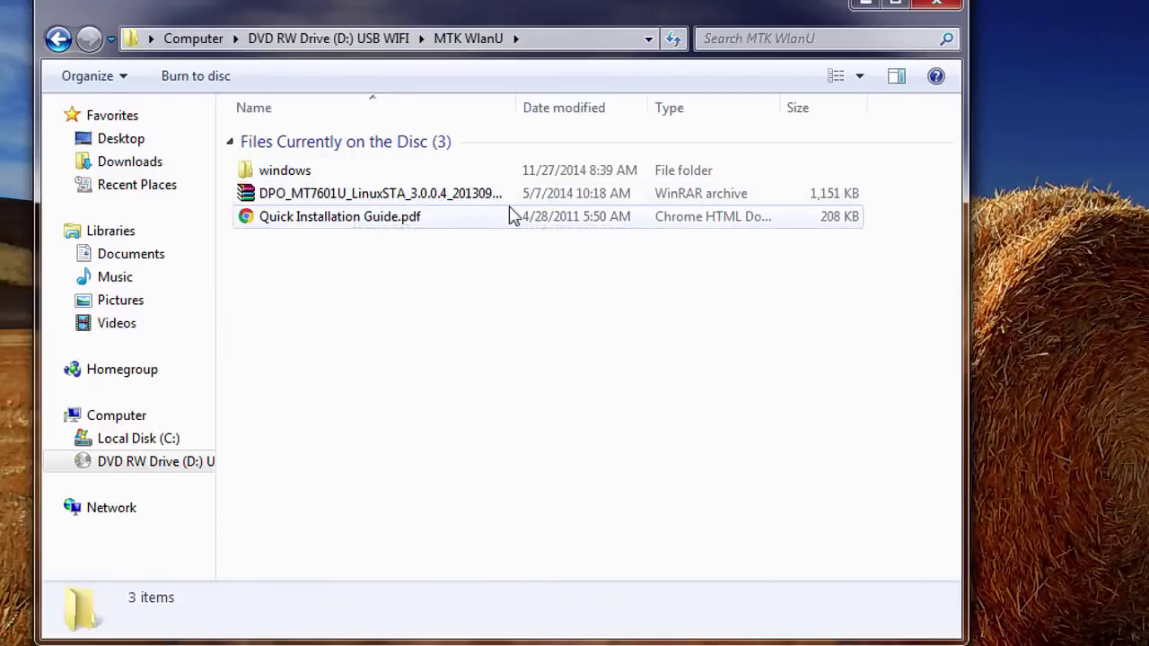
double_click(282, 174)
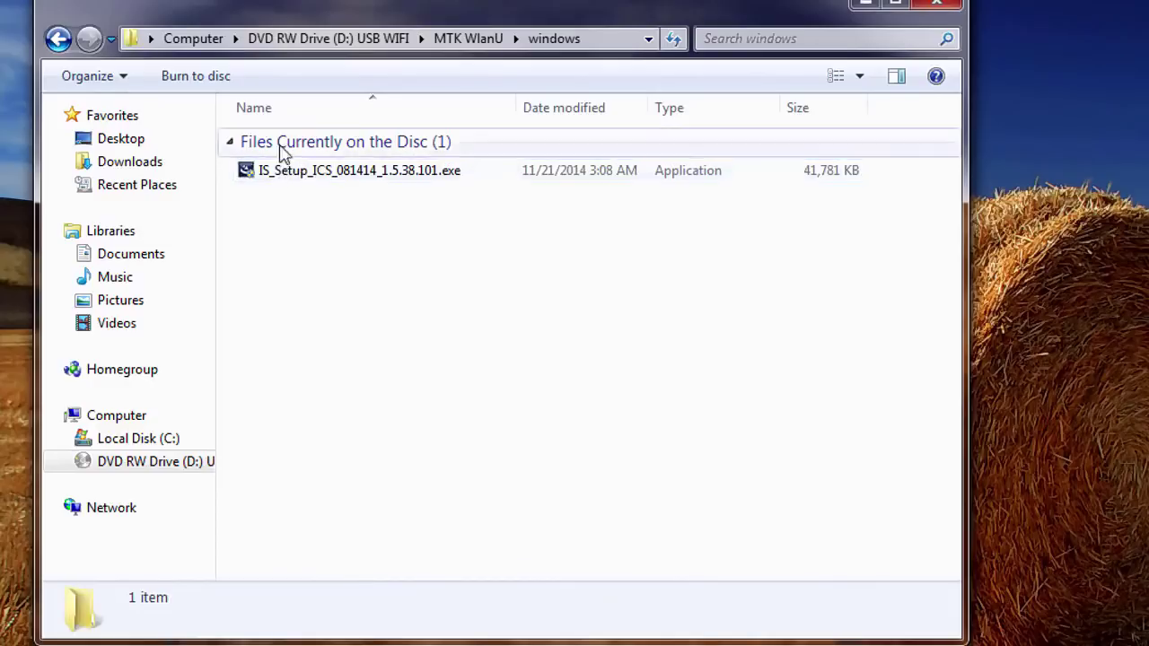
left_click(294, 179)
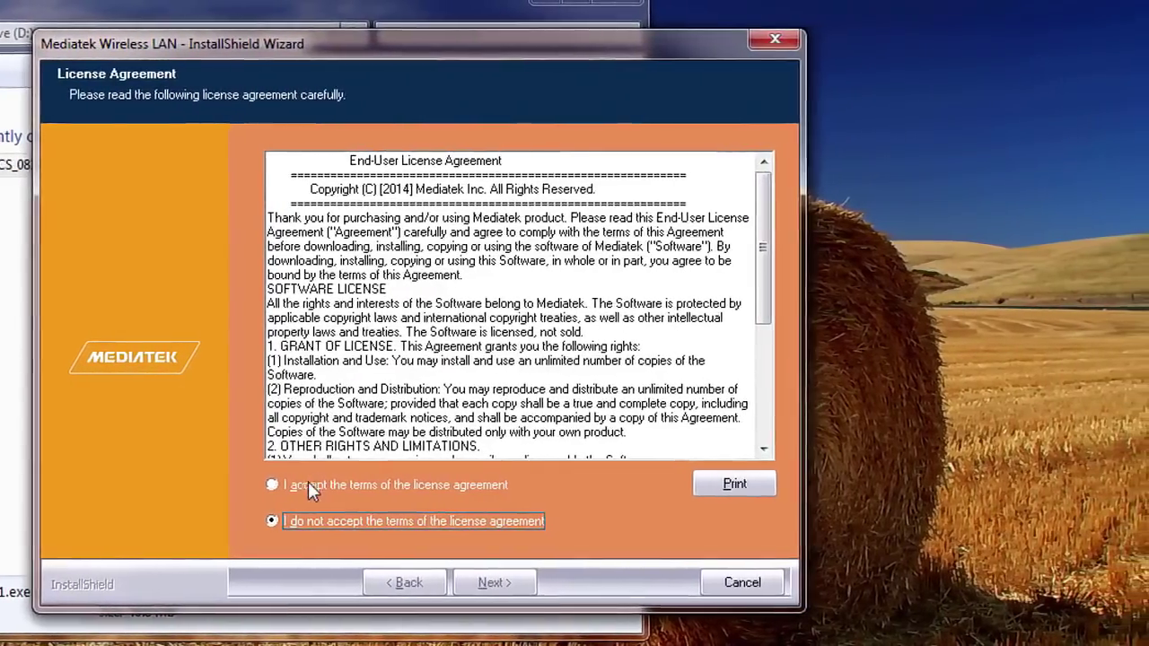
Accept the Mediatek Wireless LAN license agreement and continue to the setup type choice.
left_click(300, 484)
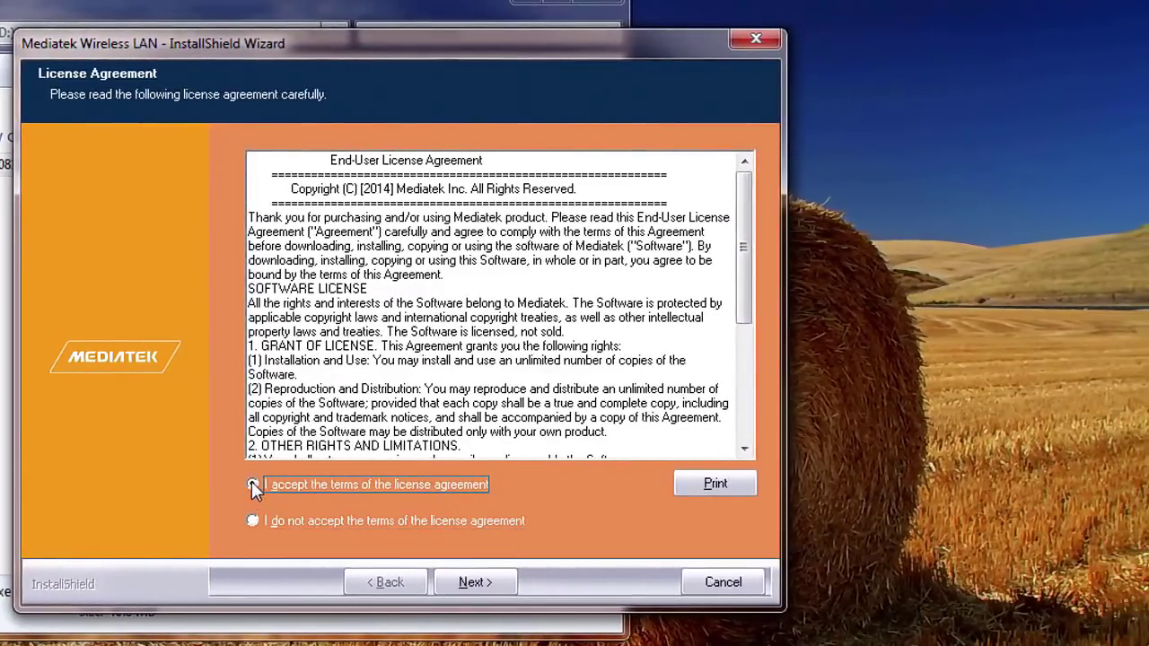
left_click(252, 485)
left_click(486, 584)
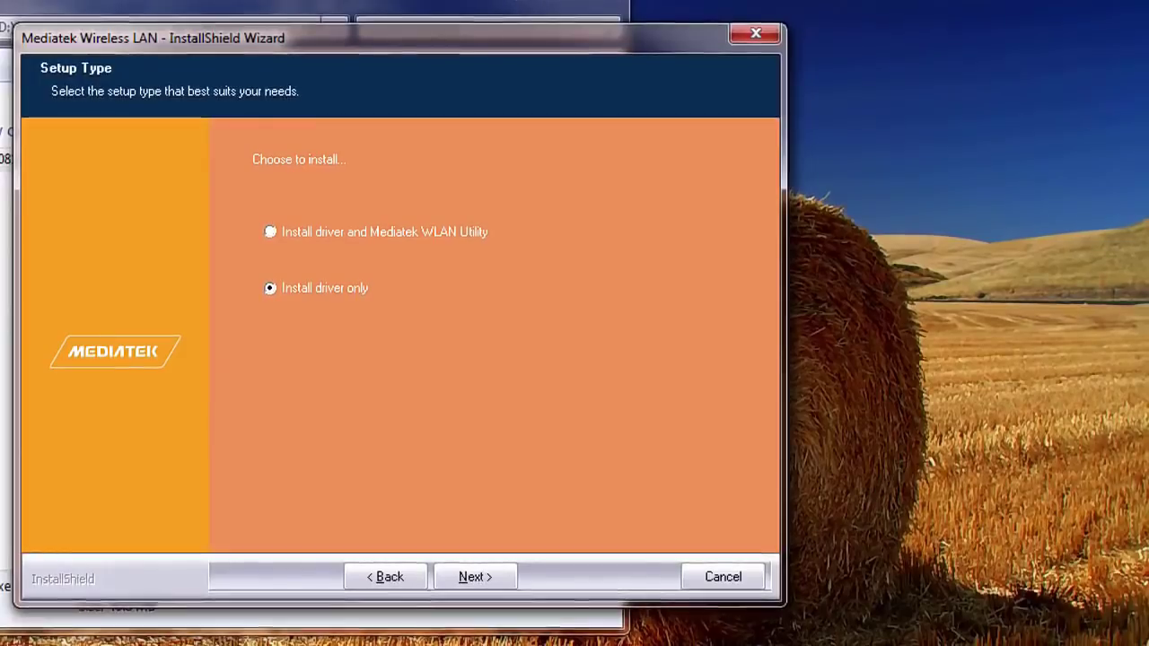
Install the Mediatek driver only, without the WLAN Utility, and finish the setup wizard.
left_click(478, 575)
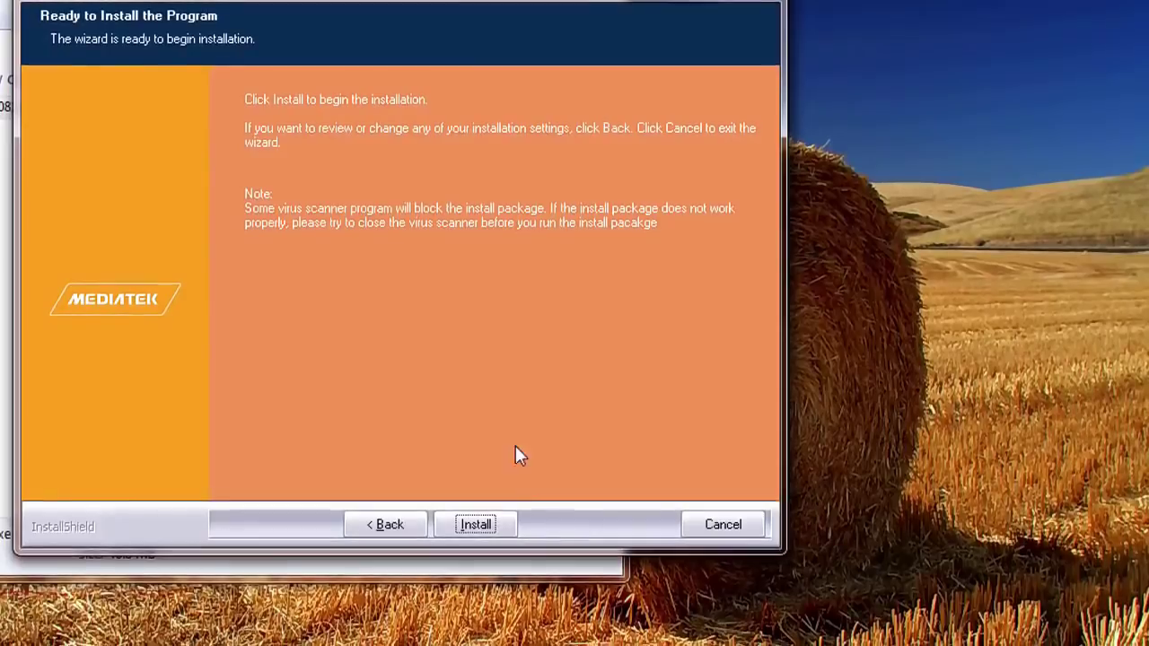
left_click(474, 524)
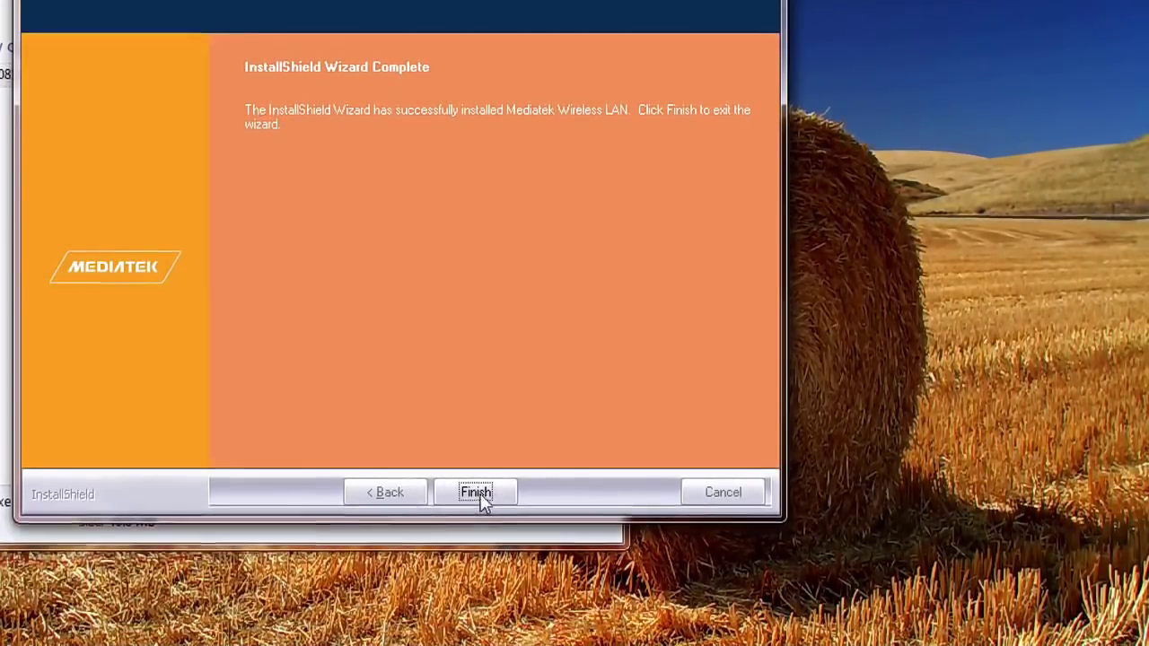
left_click(481, 500)
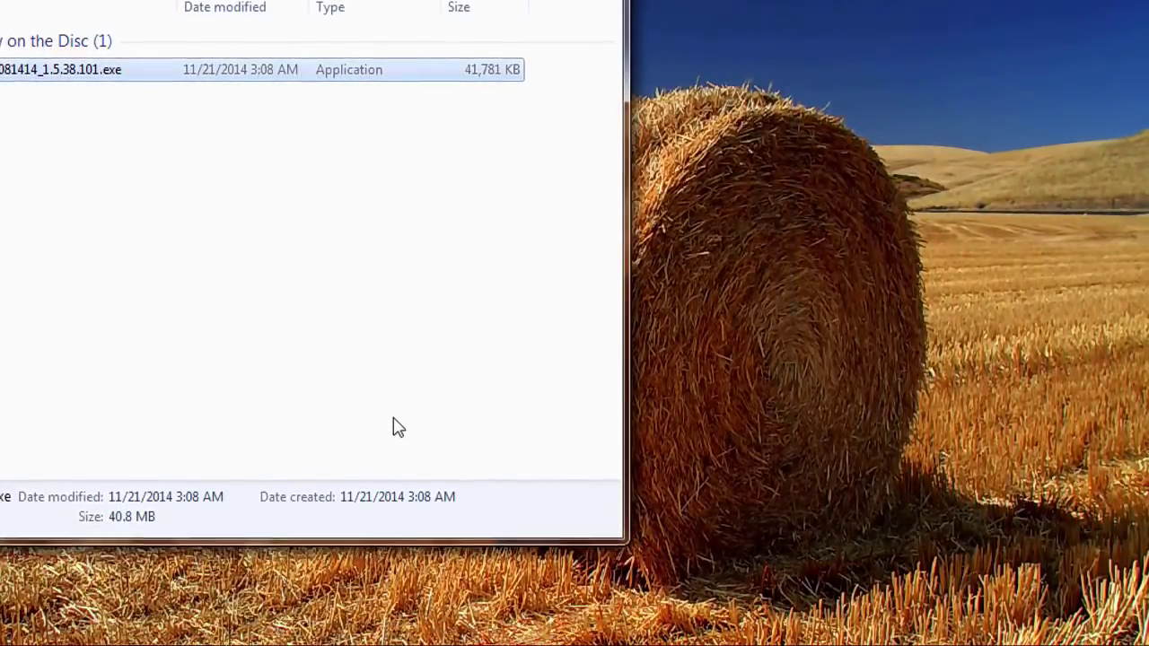
Check the available wireless networks, request a connection to AndroidAP, and close the security key prompt without entering a key.
mouse_move(1024, 639)
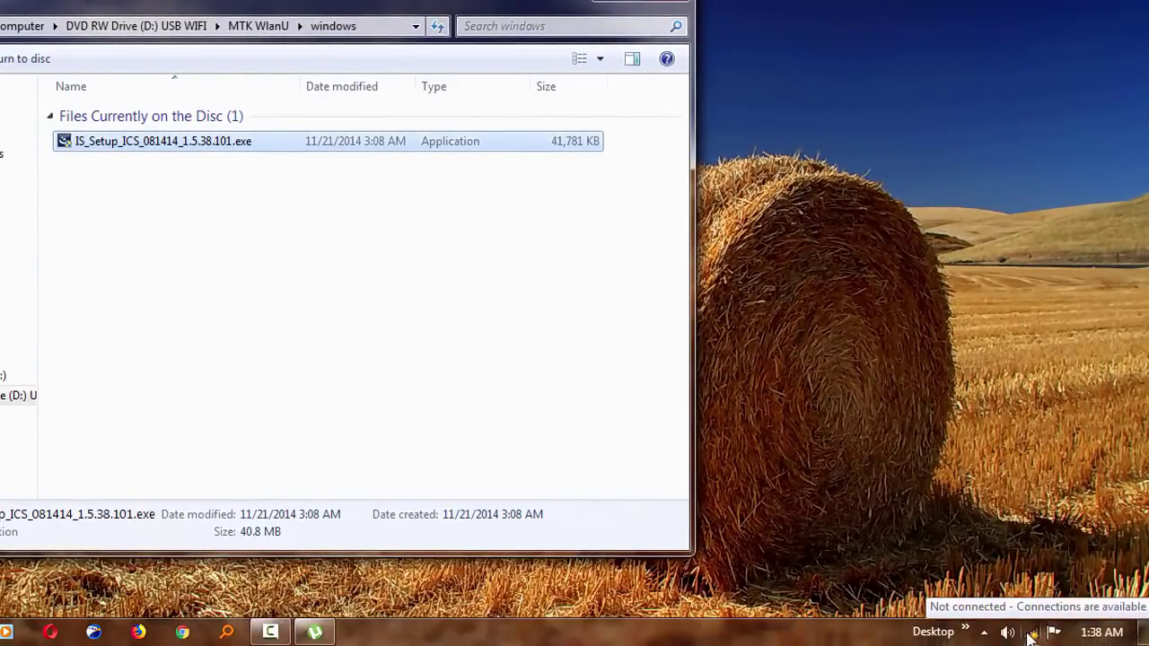
left_click(1033, 634)
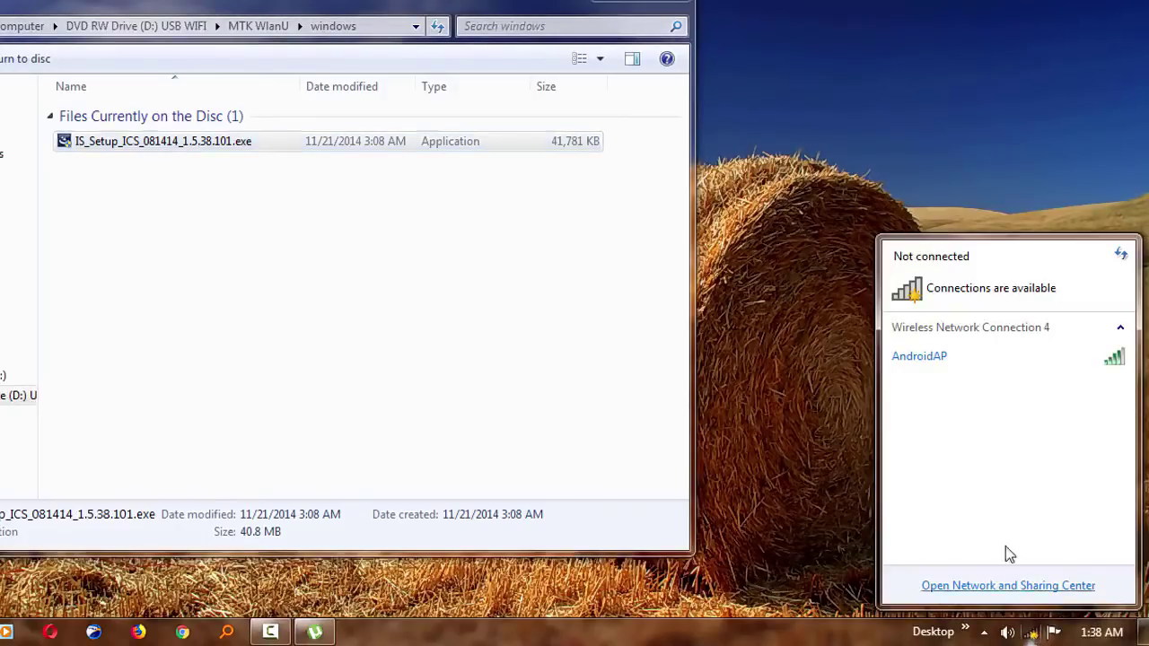
left_click(932, 359)
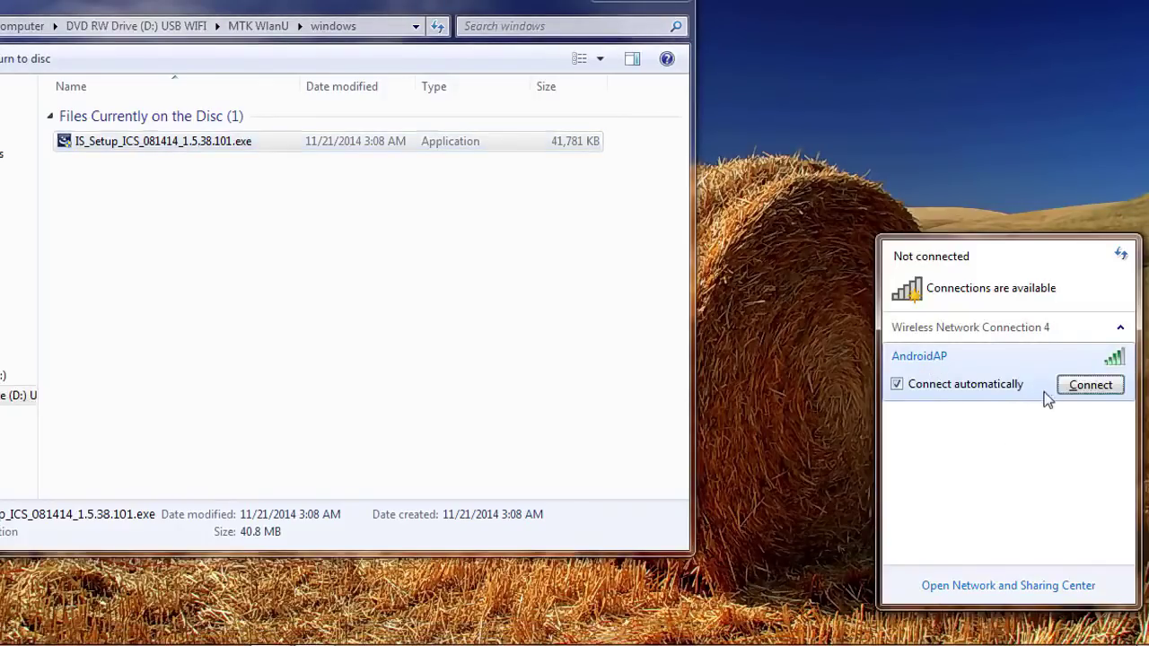
left_click(1089, 392)
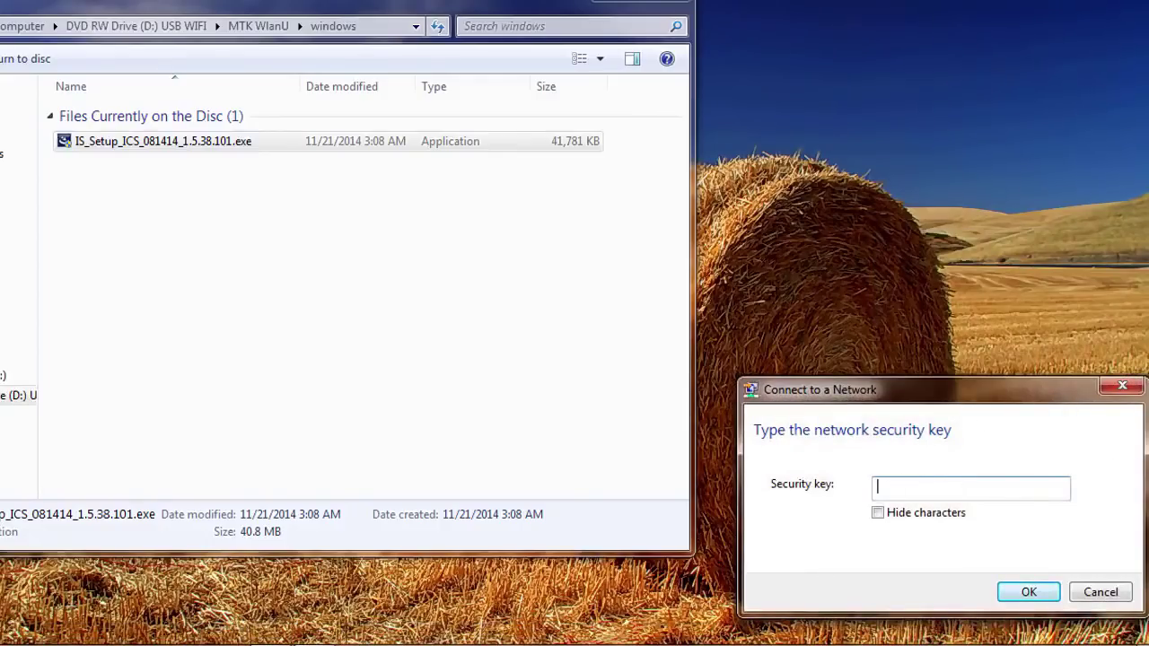
left_click(1125, 390)
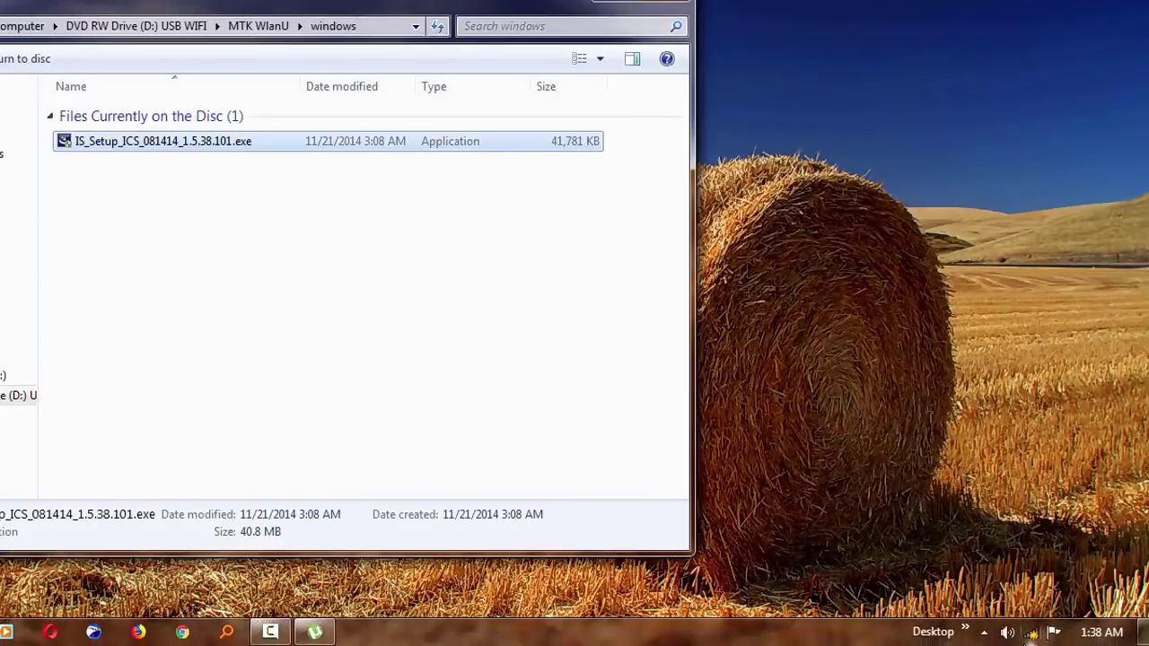
View the list of available wireless networks again, close it, and return to the root of the USB WIFI disc.
left_click(1032, 633)
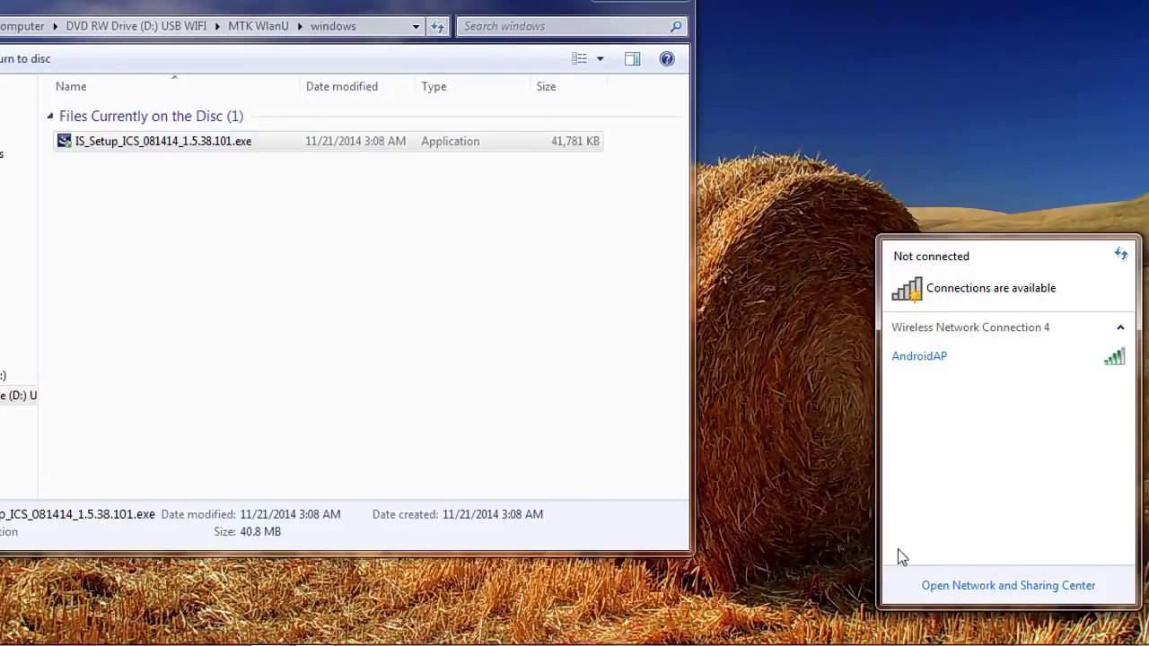
left_click(696, 464)
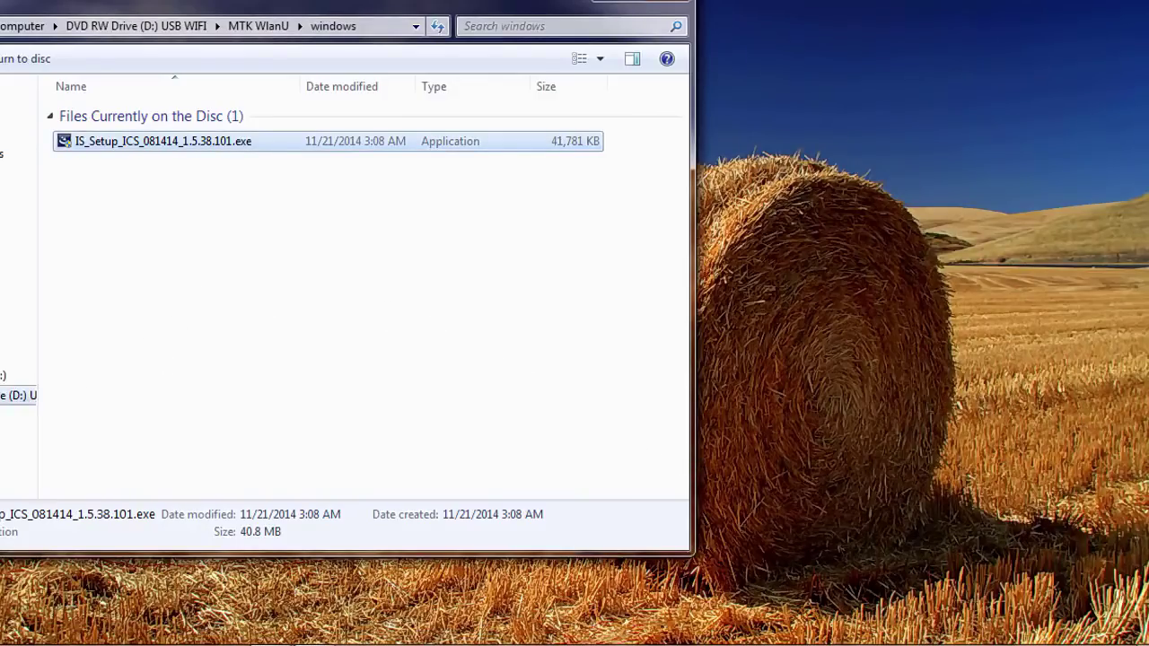
left_click(18, 395)
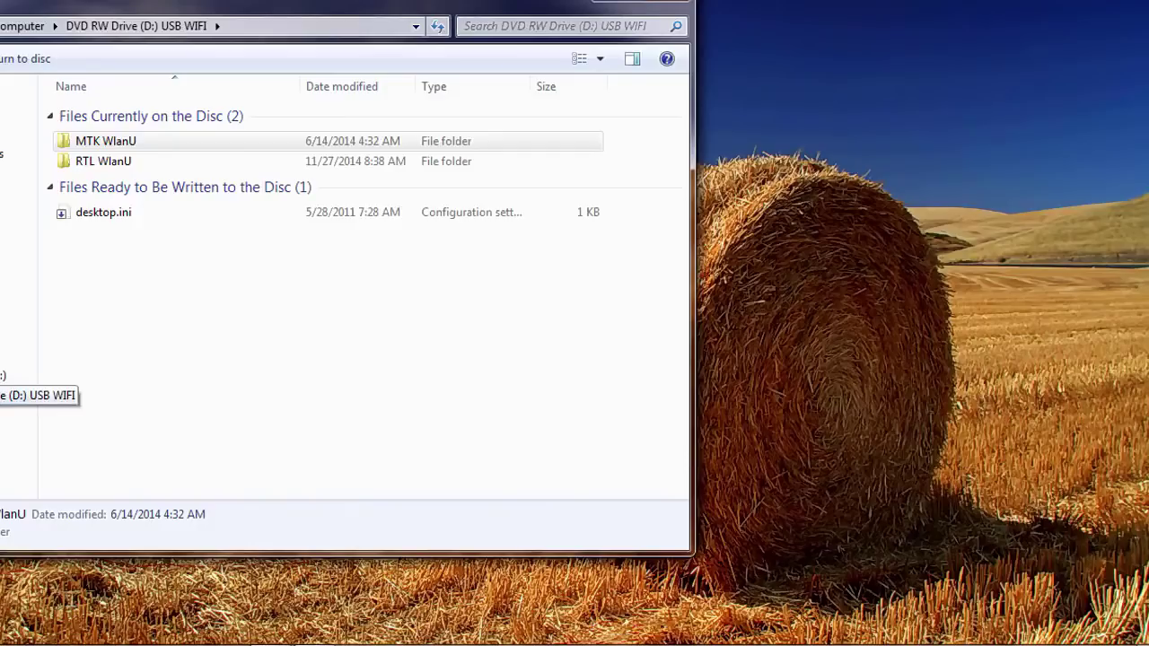